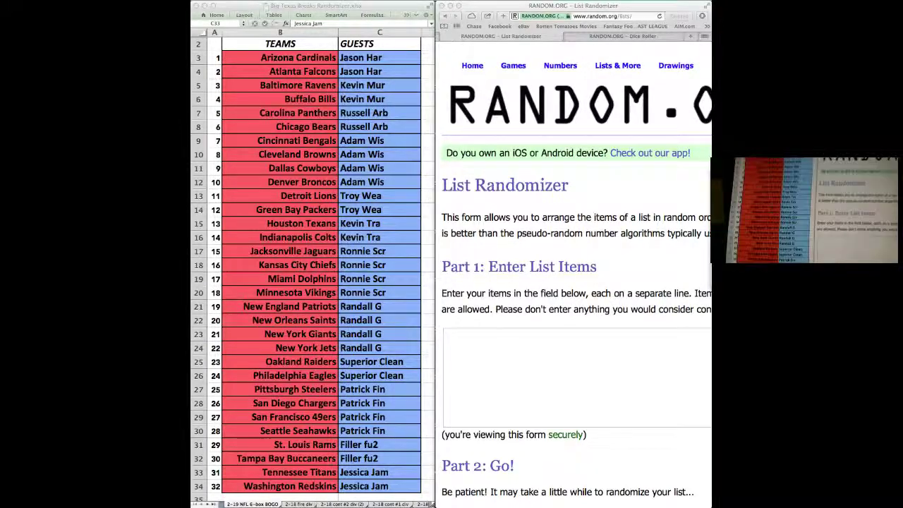
Copy all the team names in B3:B34 of the TEAMS column
left_click(271, 61)
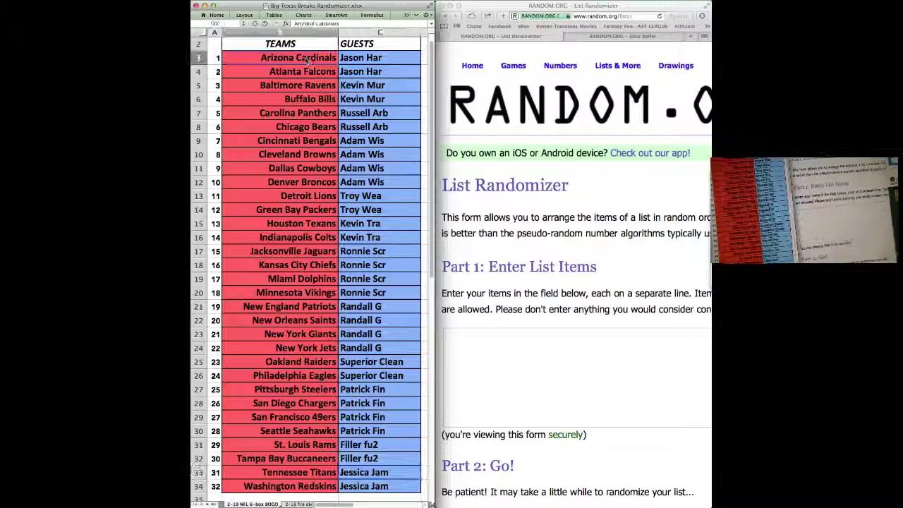
key("shift+Right")
key("shift+Down")
key("shift+Down")
key("shift+Down")
key("shift+Down")
key("shift+Down")
key("shift+Down")
key("shift+Down")
key("shift+Down")
key("shift+Down")
key("shift+Down")
key("shift+Down")
key("shift+Down")
key("shift+Down")
key("shift+Down")
key("shift+Down")
key("shift+Down")
key("shift+Down")
key("shift+Down")
key("shift+Down")
key("shift+Down")
key("shift+Down")
key("shift+Down")
key("shift+Down")
key("shift+Down")
key("shift+Down")
key("shift+Down")
key("shift+Down")
key("shift+Down")
key("shift+Down")
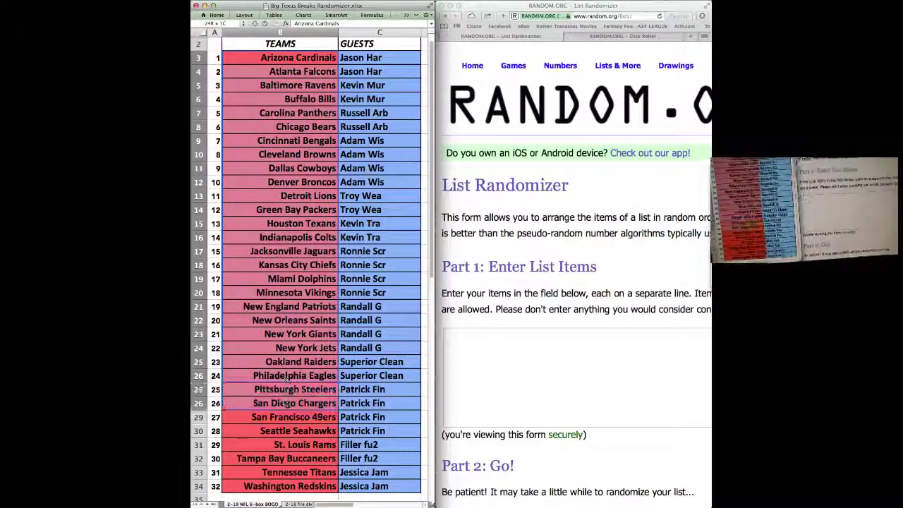
left_click_drag(282, 462, 281, 487)
key("super+c")
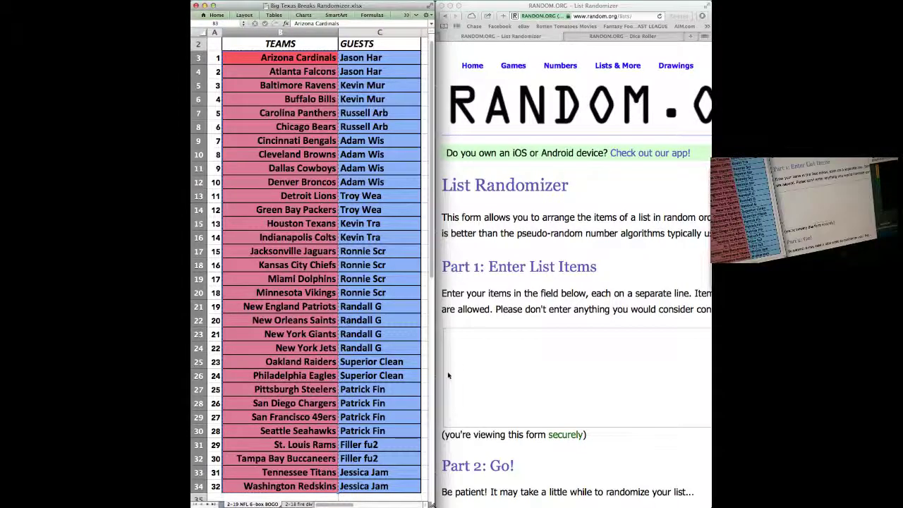
Switch to RANDOM.ORG in the browser, paste the copied teams into the List Randomizer's items field, and select the pasted entries to check them
left_click(516, 363)
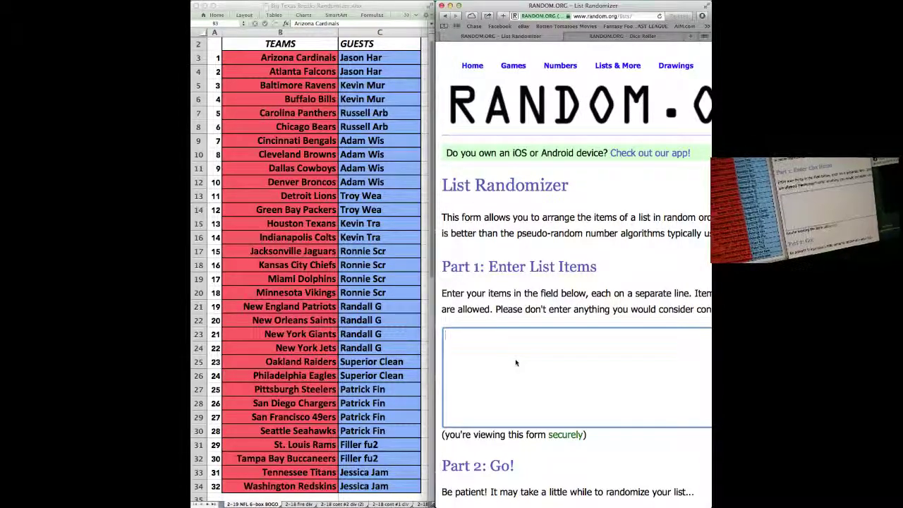
key("super+v")
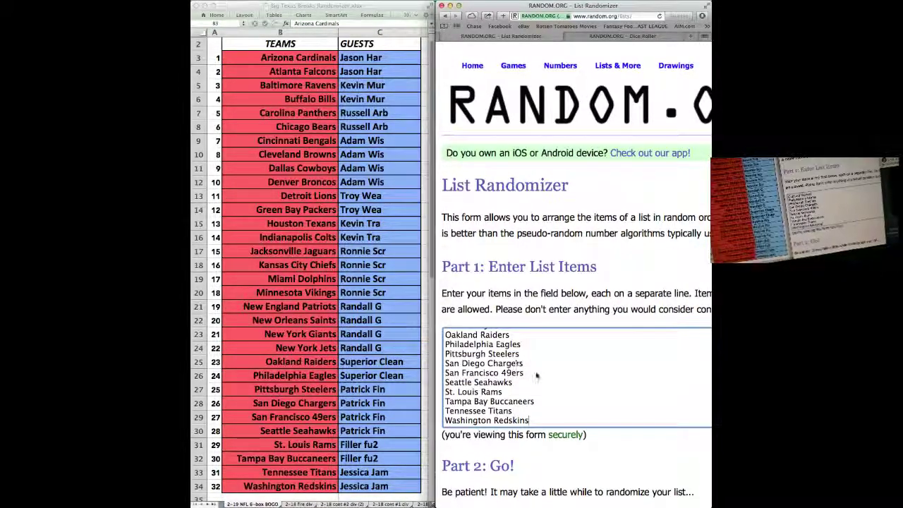
left_click_drag(547, 419, 458, 308)
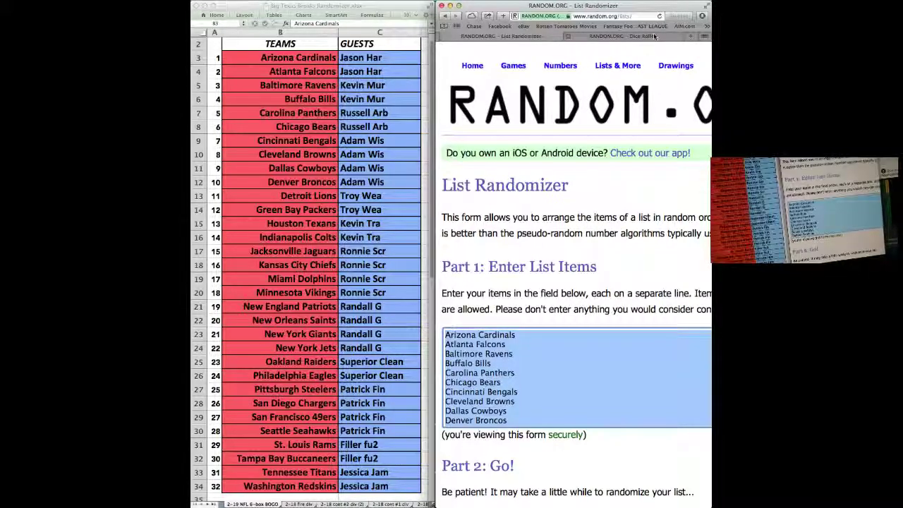
Roll the two dice twice in the RANDOM.ORG Dice Roller
key("ctrl+Tab")
left_click(492, 321)
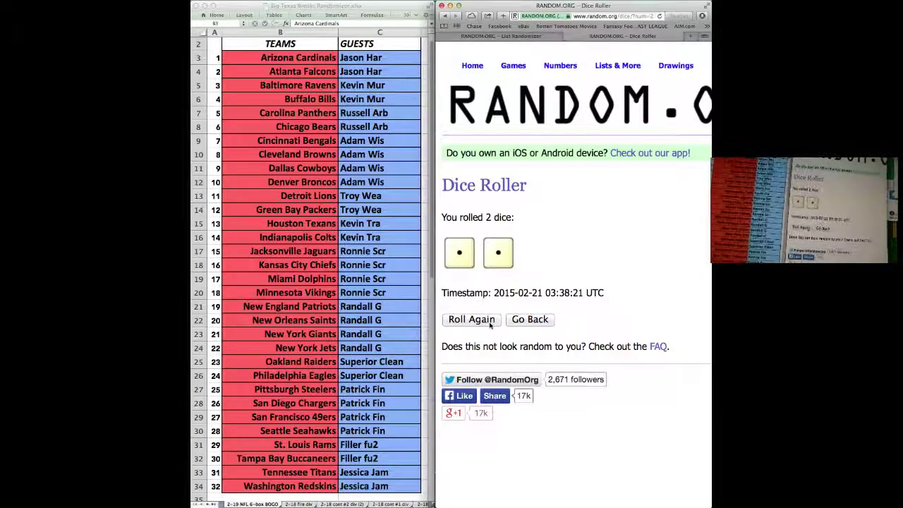
left_click(490, 322)
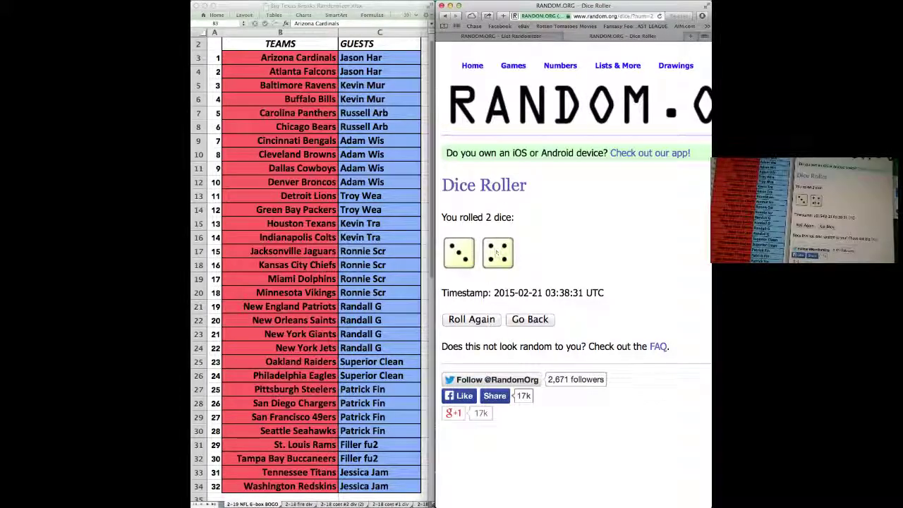
Return to the List Randomizer and randomize the team list six times
left_click(506, 36)
scroll(557, 295, "down", 5)
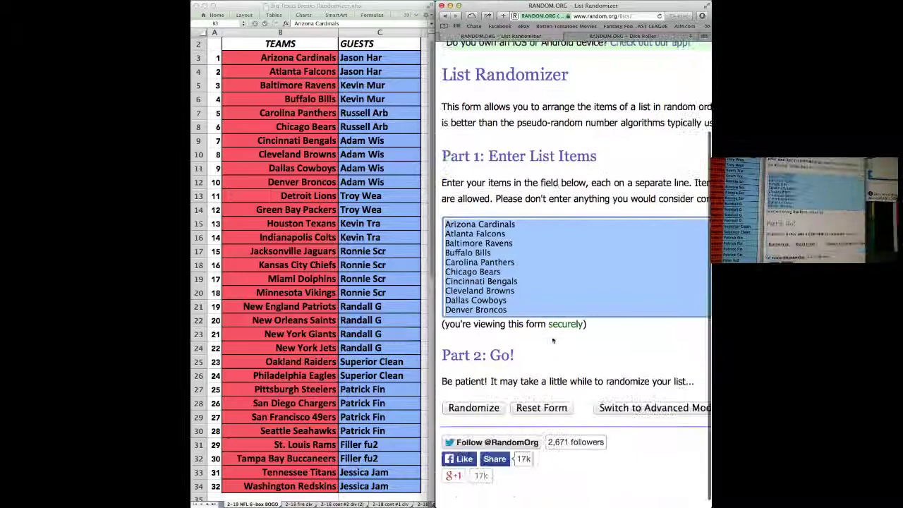
left_click(498, 415)
scroll(500, 417, "down", 5)
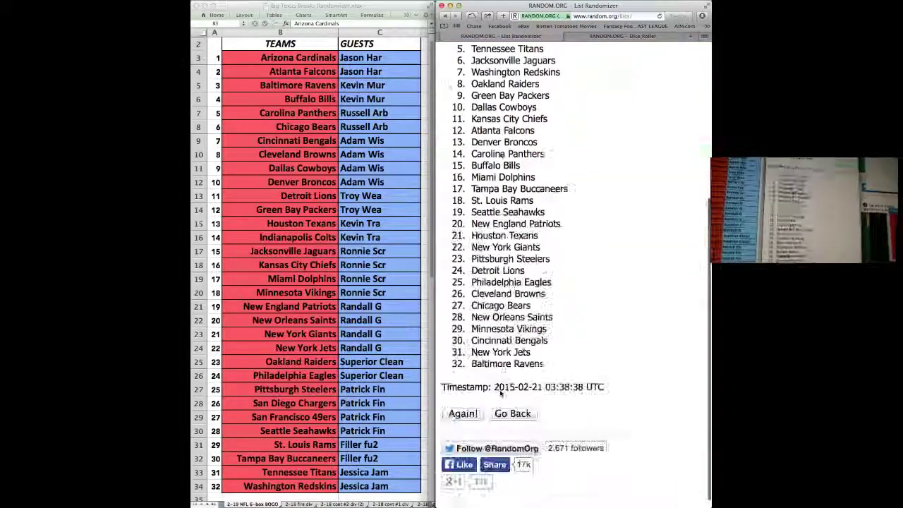
left_click(475, 422)
scroll(477, 427, "down", 5)
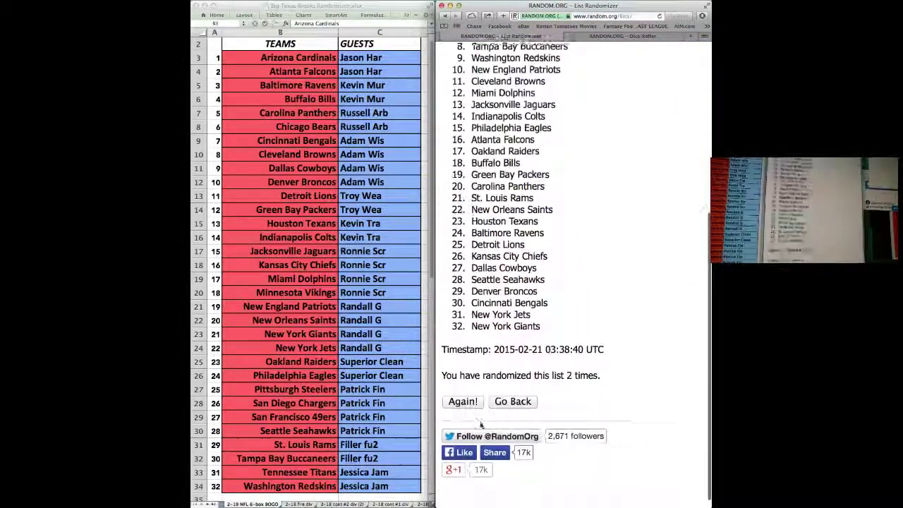
left_click(464, 414)
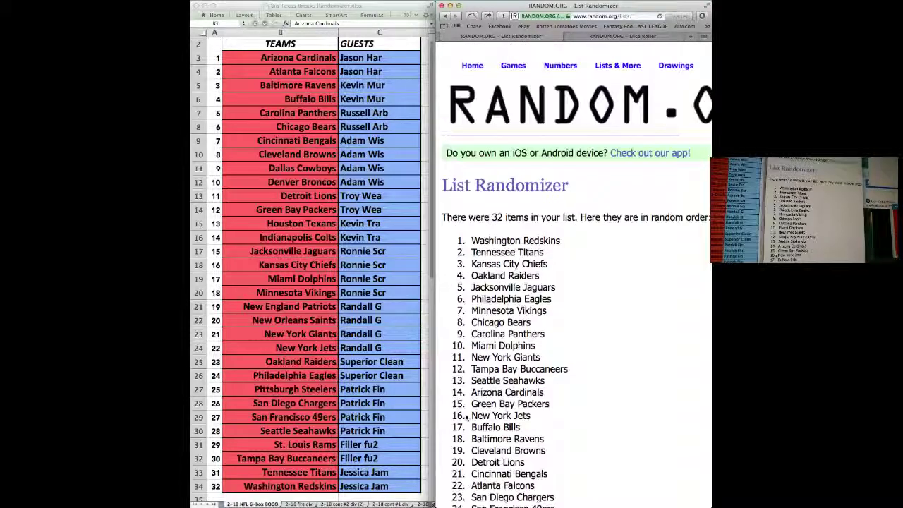
scroll(466, 415, "down", 5)
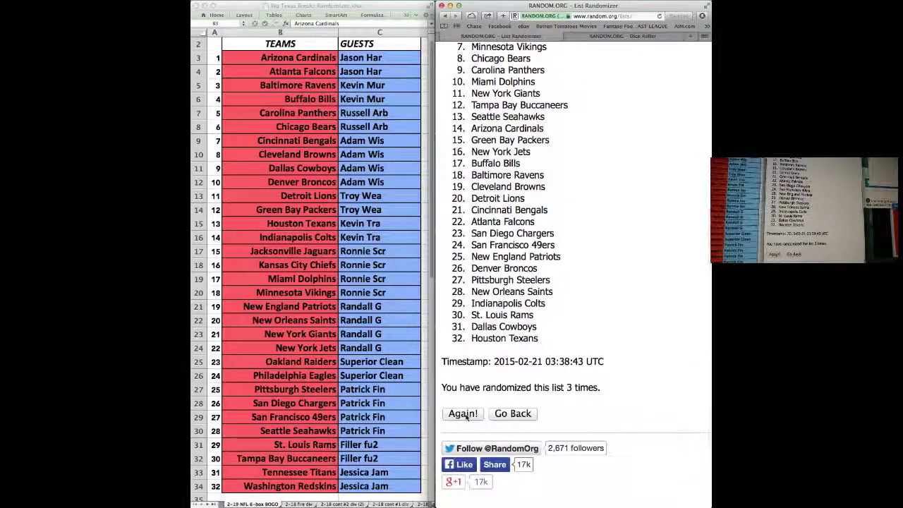
left_click(465, 415)
scroll(466, 415, "down", 5)
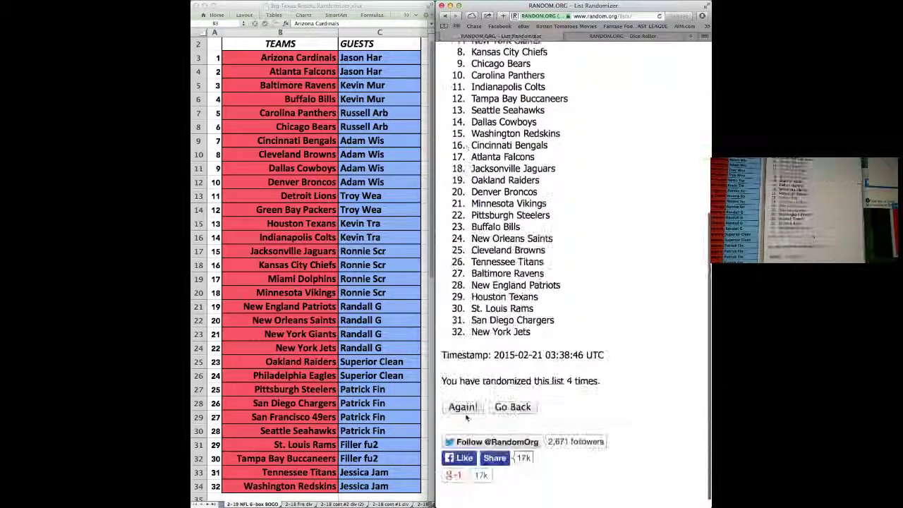
left_click(464, 414)
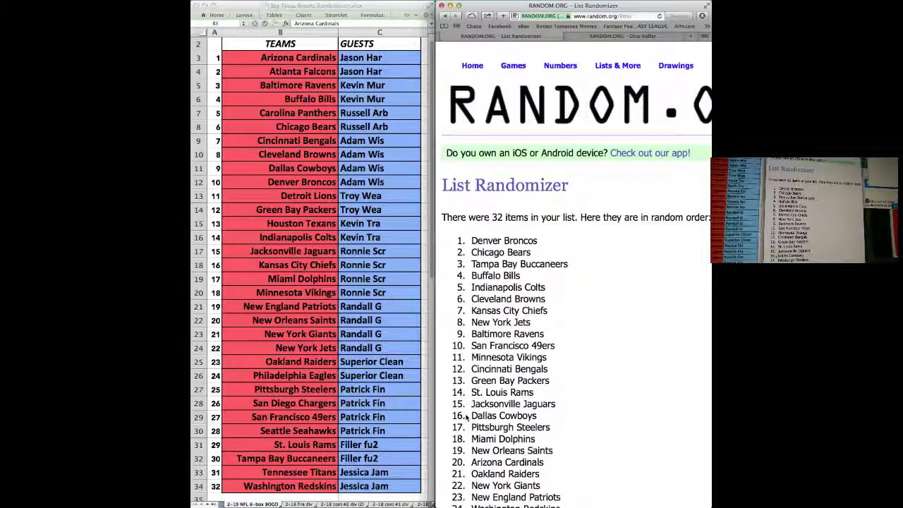
scroll(466, 415, "down", 5)
left_click(464, 414)
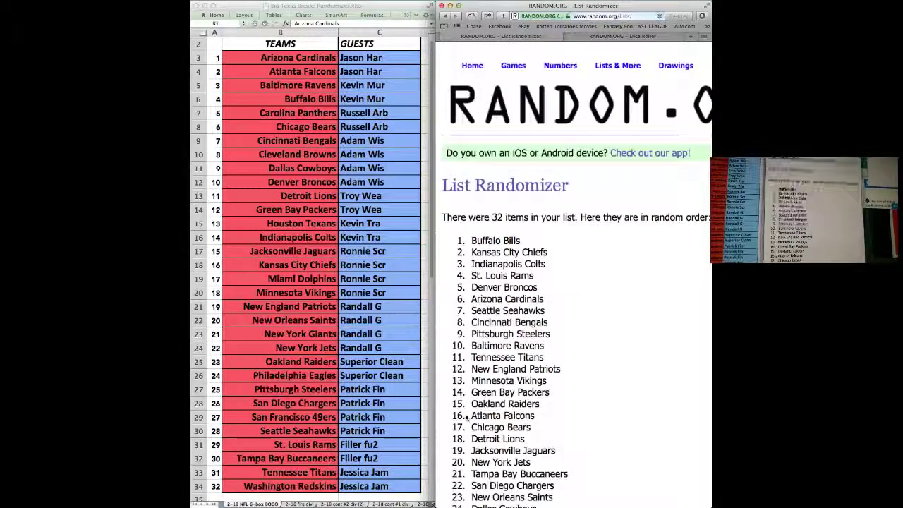
scroll(466, 416, "down", 5)
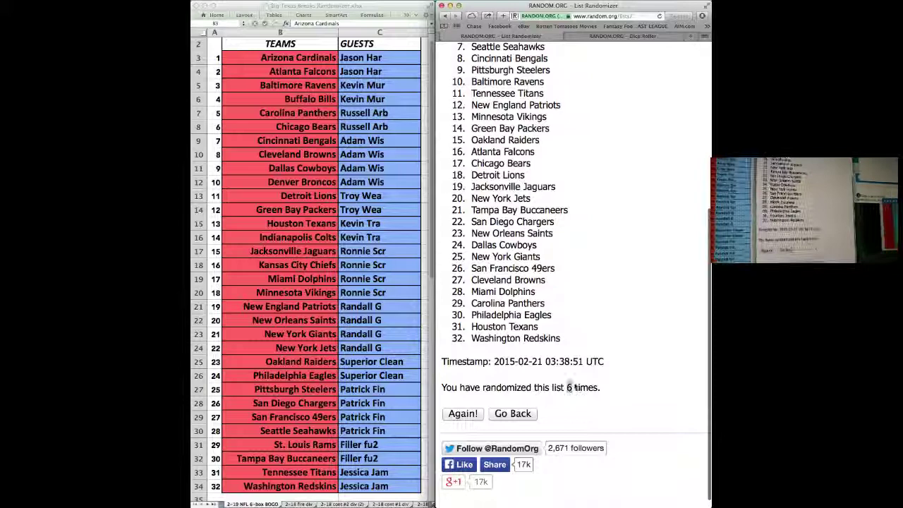
Check the randomization count against the dice roll and randomize the team list a seventh time
double_click(568, 387)
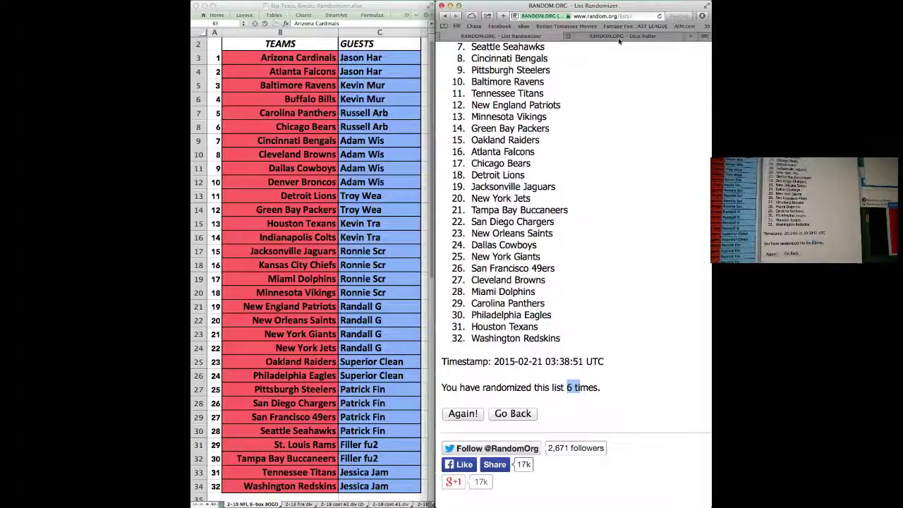
left_click(620, 39)
left_click(553, 40)
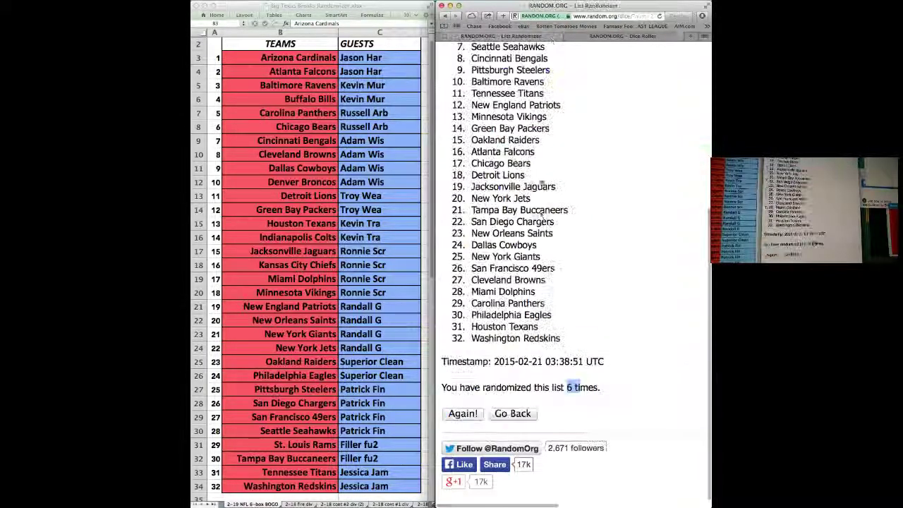
left_click(463, 414)
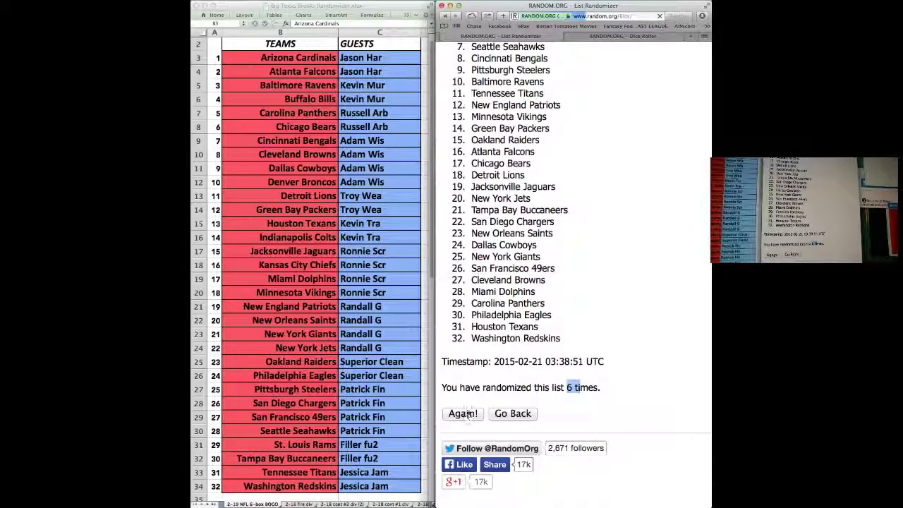
scroll(488, 397, "down", 5)
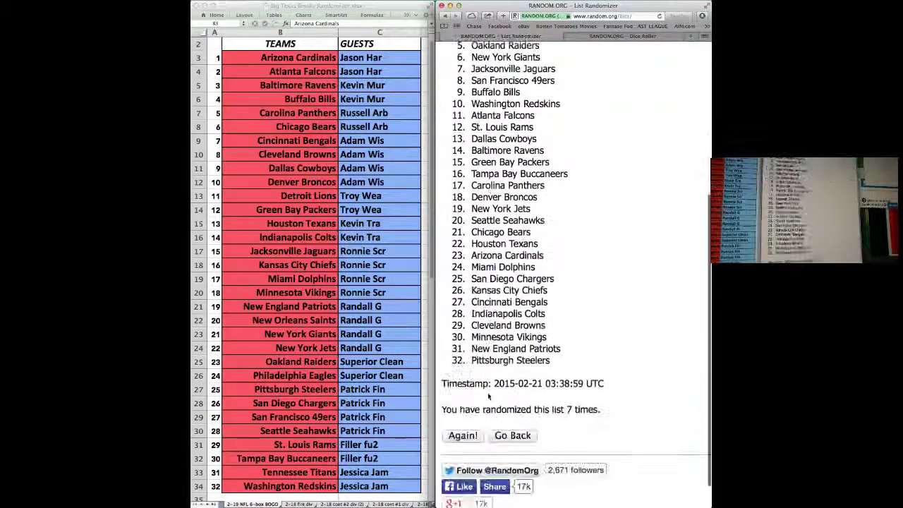
scroll(489, 396, "down", 1)
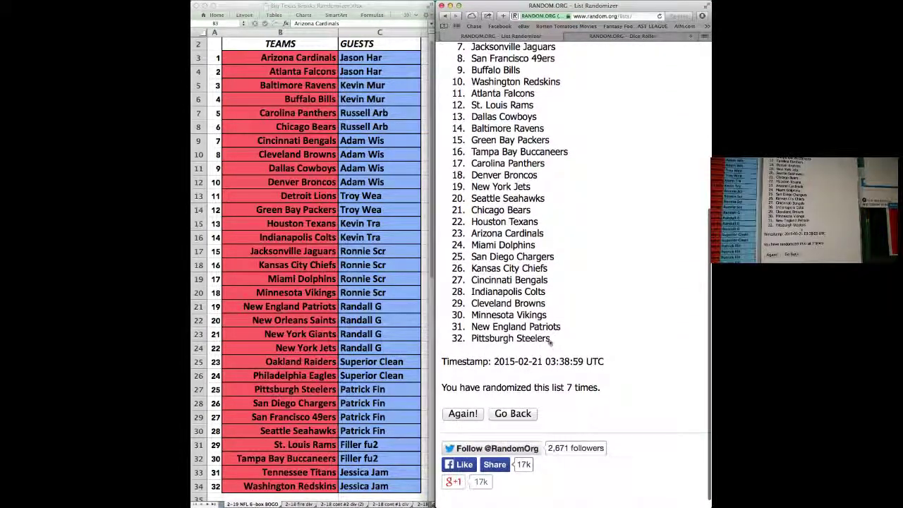
Copy the full randomized team list and paste it over the team names in B3:B34 of the Excel sheet
left_click_drag(551, 340, 475, 107)
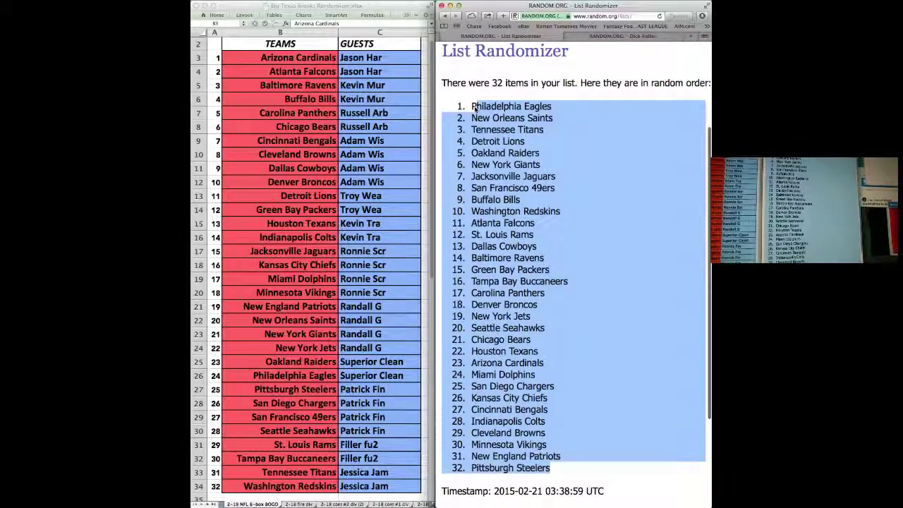
right_click(501, 110)
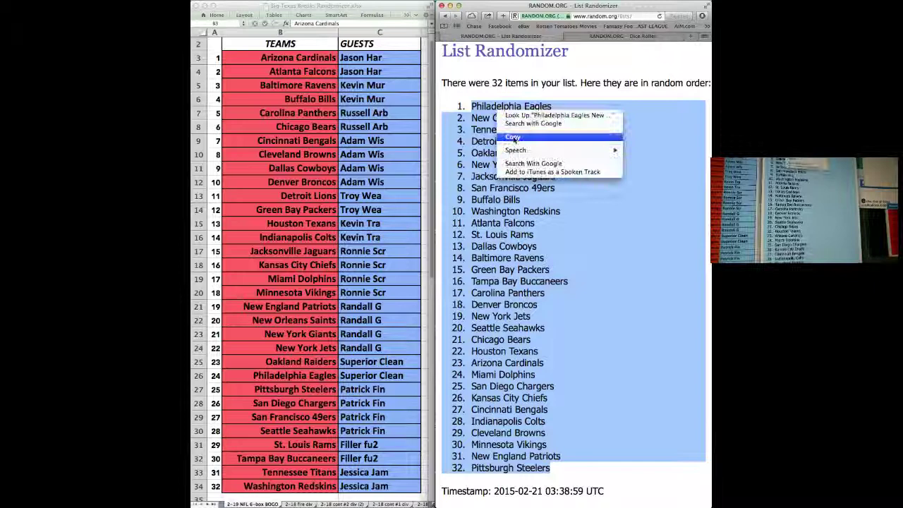
left_click(514, 138)
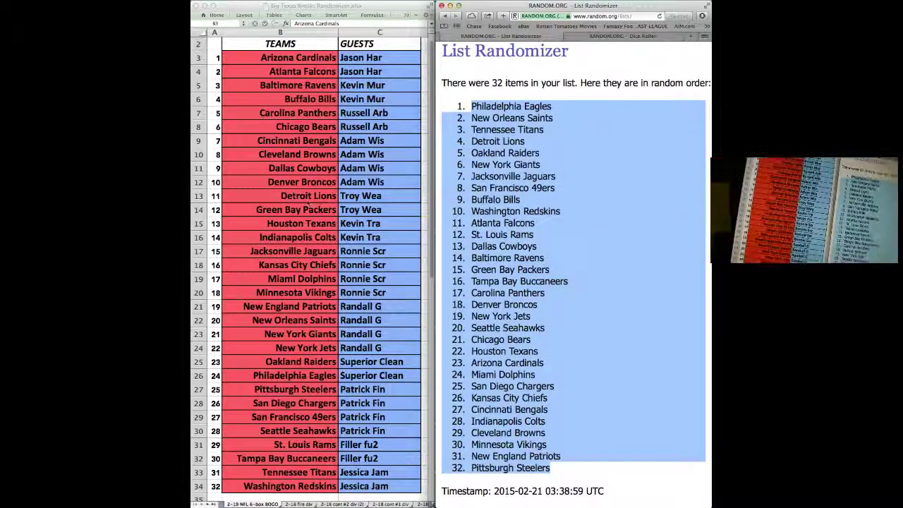
left_click(303, 205)
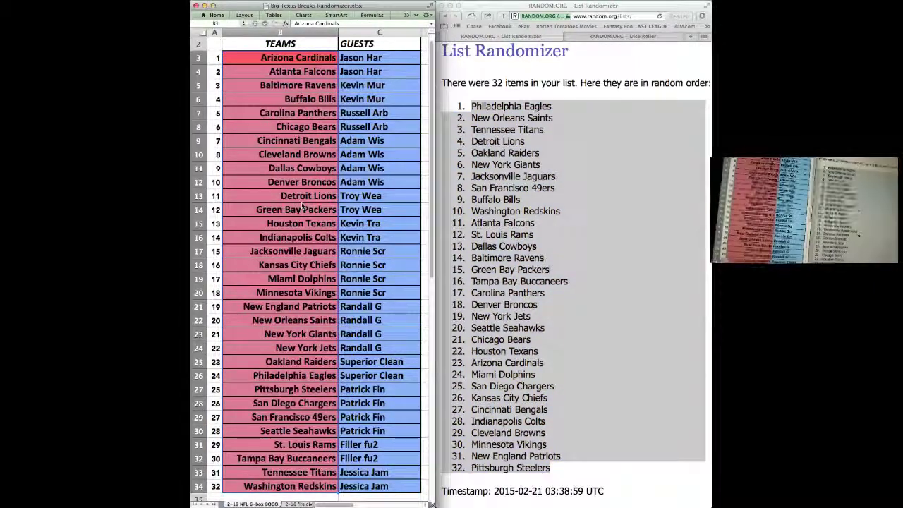
key("super+v")
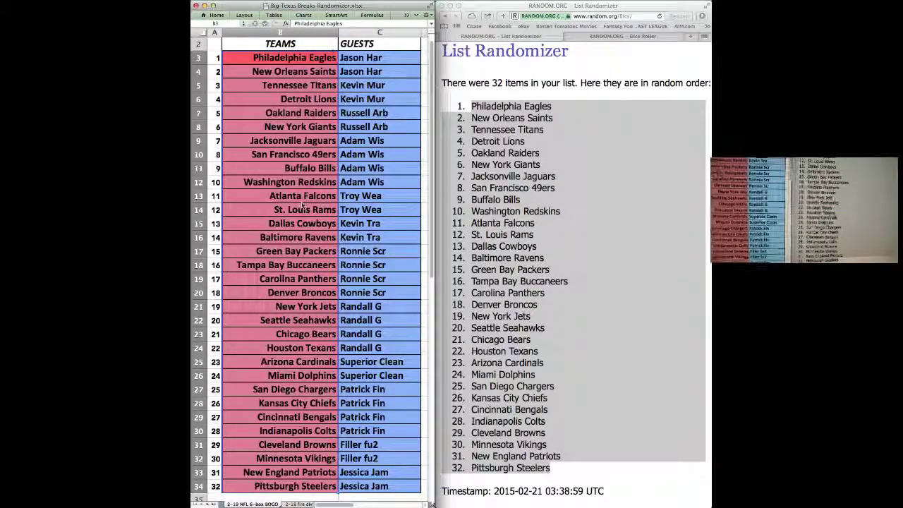
left_click(383, 62)
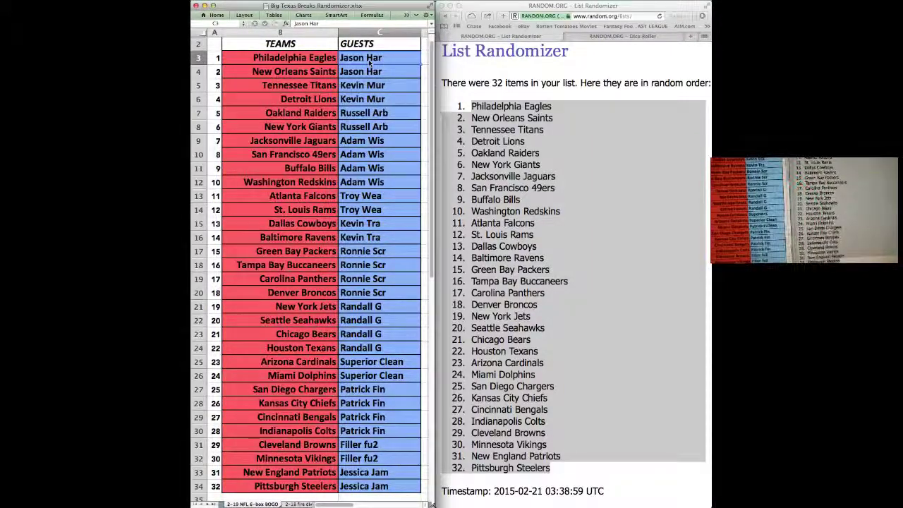
double_click(368, 62)
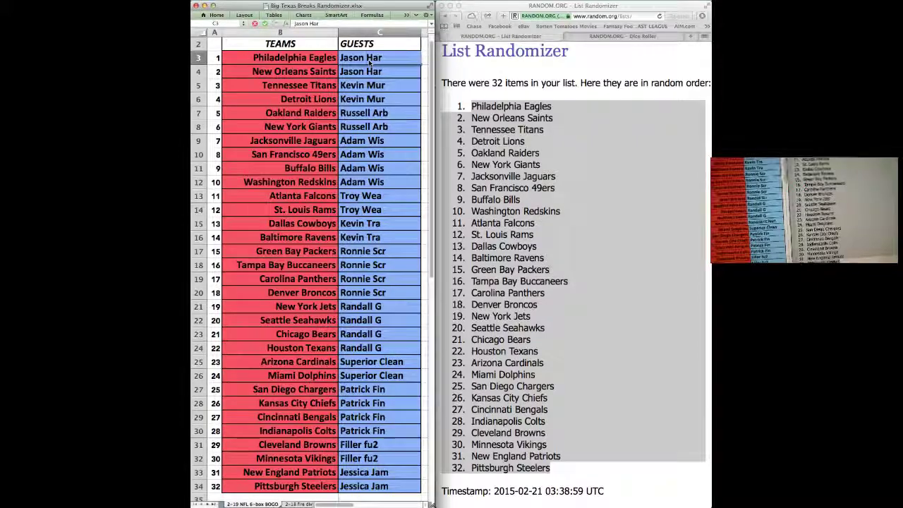
key("Escape")
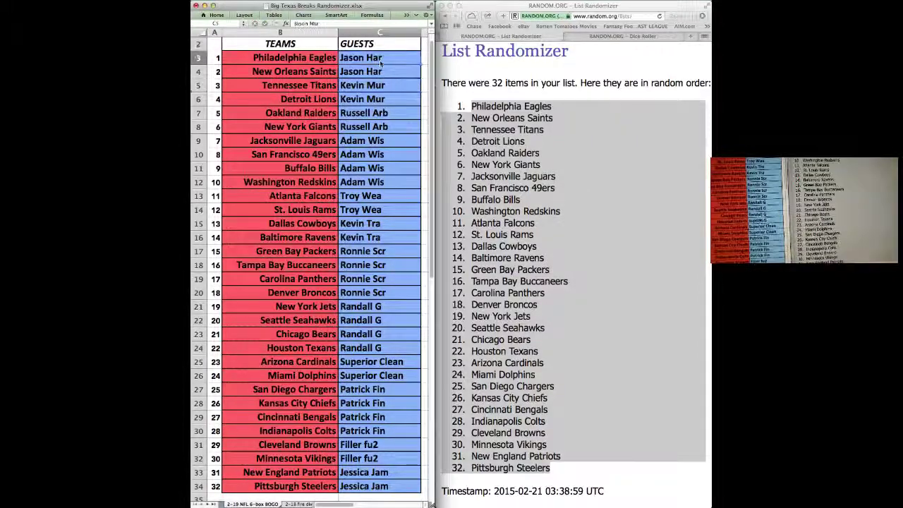
Select the guest names in C3:C34 and open a blank List Randomizer form on RANDOM.ORG
left_click_drag(382, 63, 406, 482)
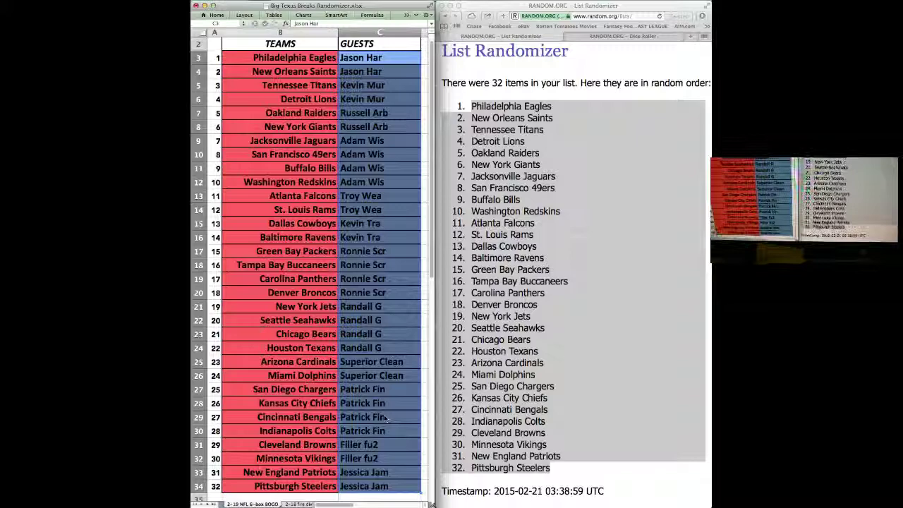
left_click(532, 361)
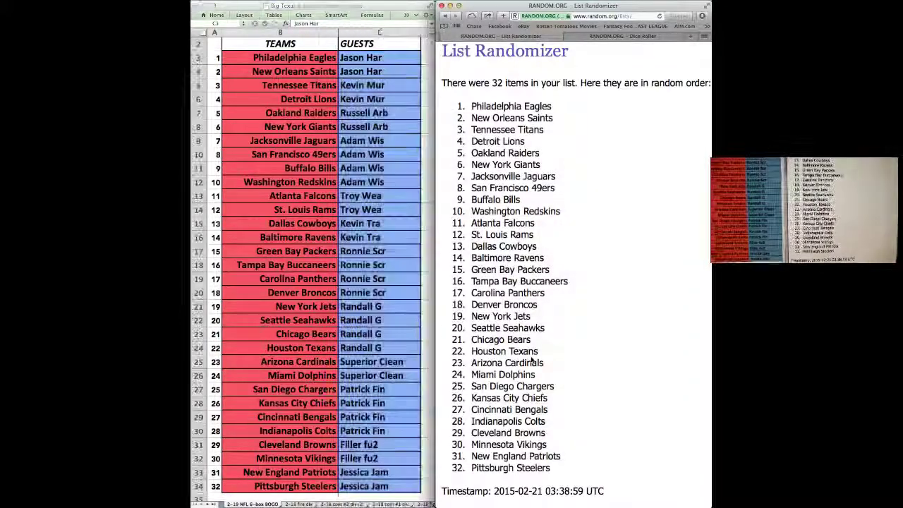
scroll(596, 234, "down", 3)
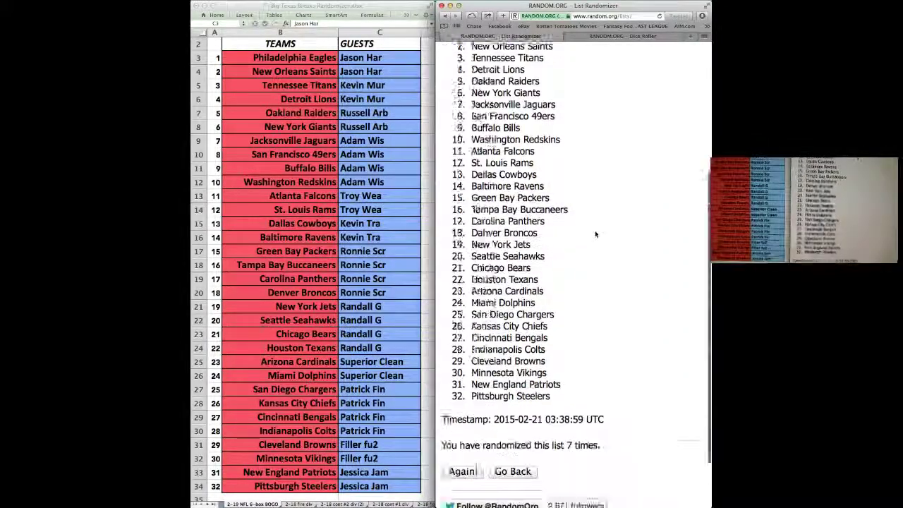
scroll(606, 176, "up", 8)
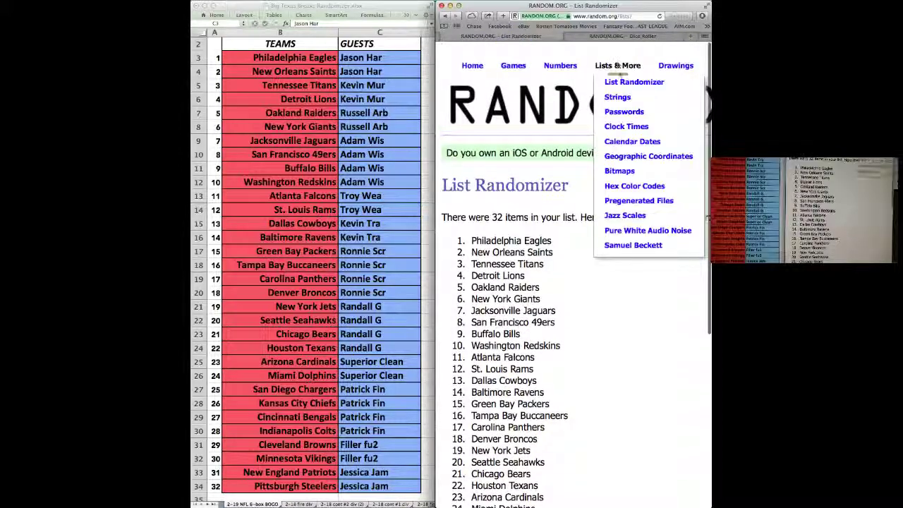
left_click(623, 81)
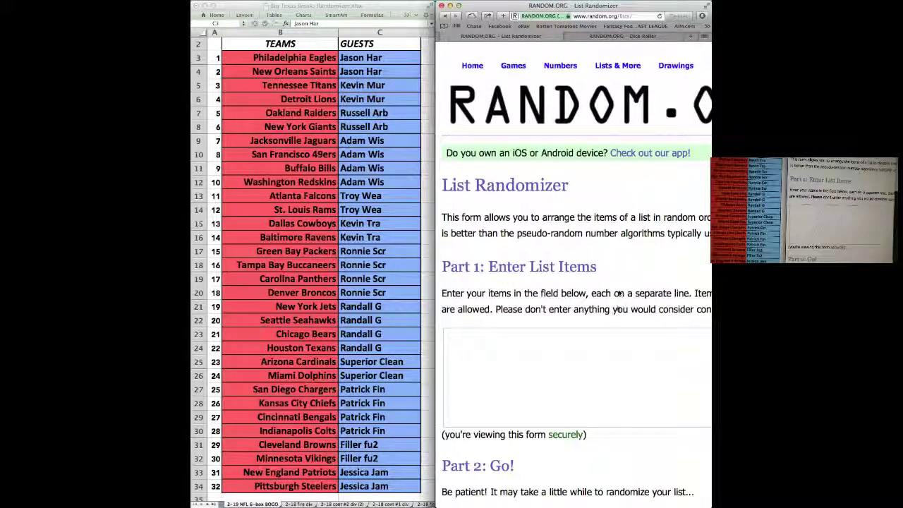
Paste the copied guest names into the List Randomizer's item list and check the entries from end to start
scroll(580, 329, "down", 2)
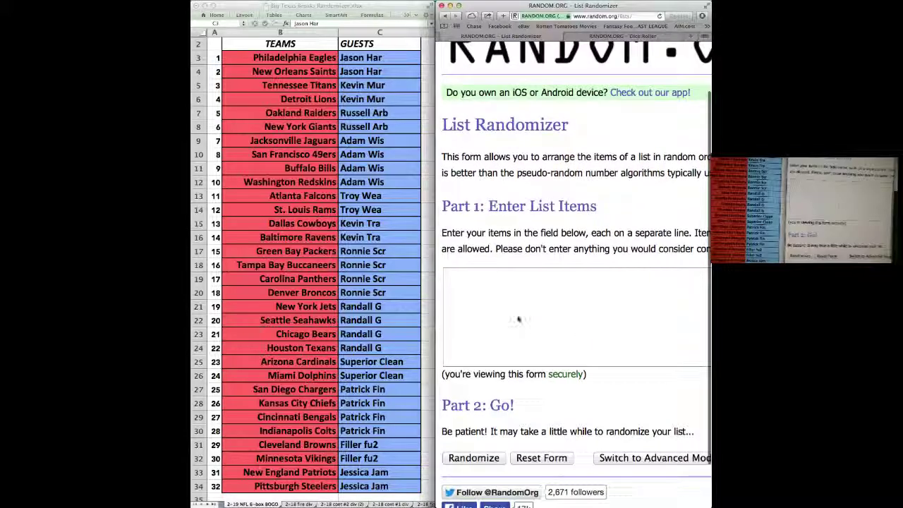
left_click(518, 320)
key("super+v")
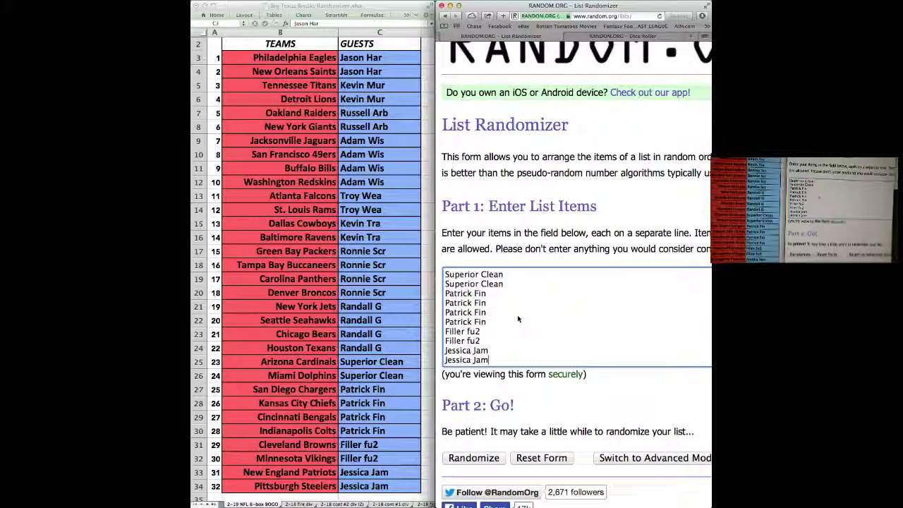
left_click_drag(492, 361, 450, 241)
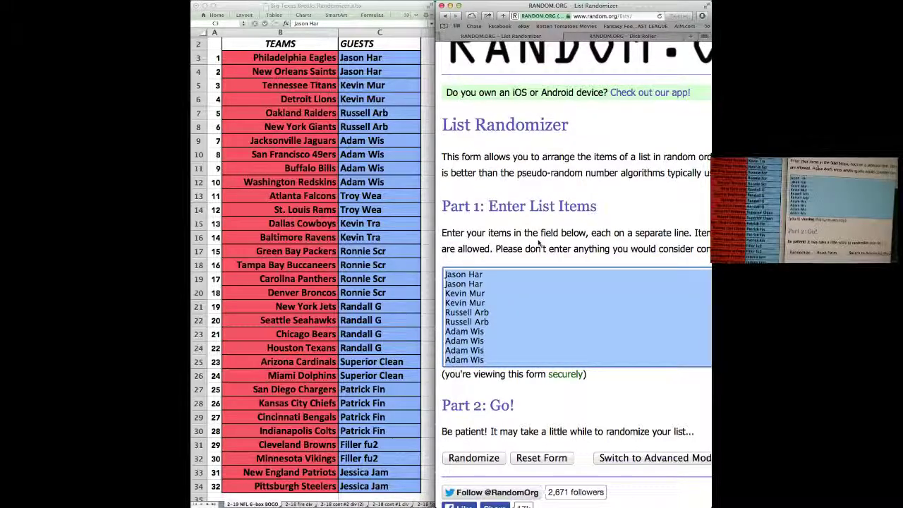
left_click(513, 222)
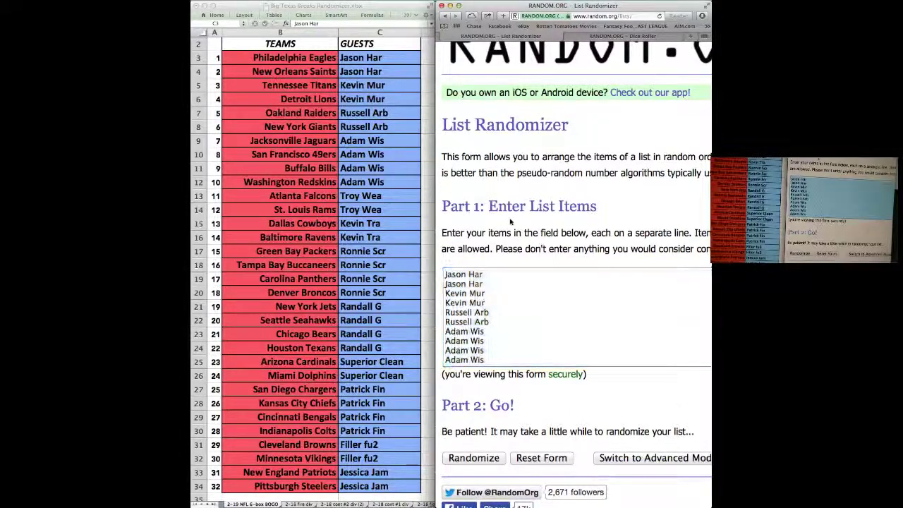
Check the dice roll, return to the List Randomizer and randomize the guest list six times
left_click(649, 38)
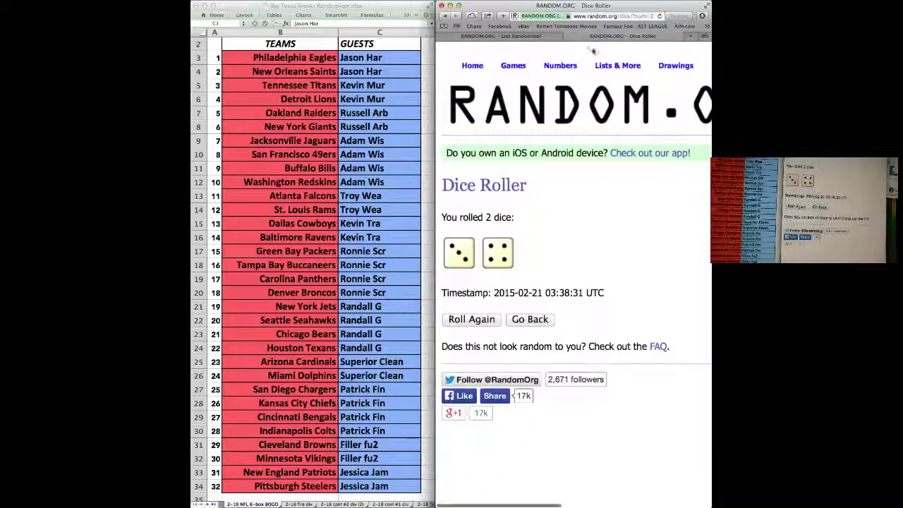
left_click(548, 39)
scroll(564, 193, "down", 1)
scroll(564, 192, "down", 1)
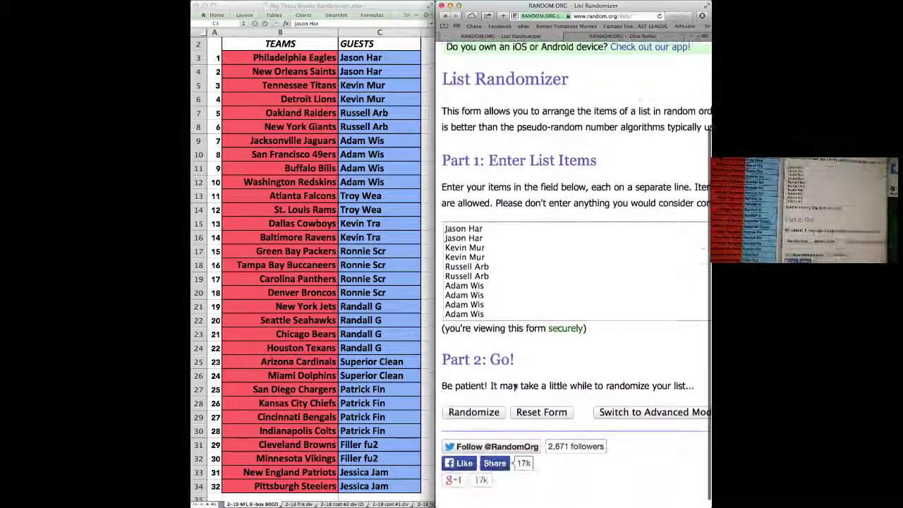
left_click(483, 413)
scroll(485, 415, "down", 5)
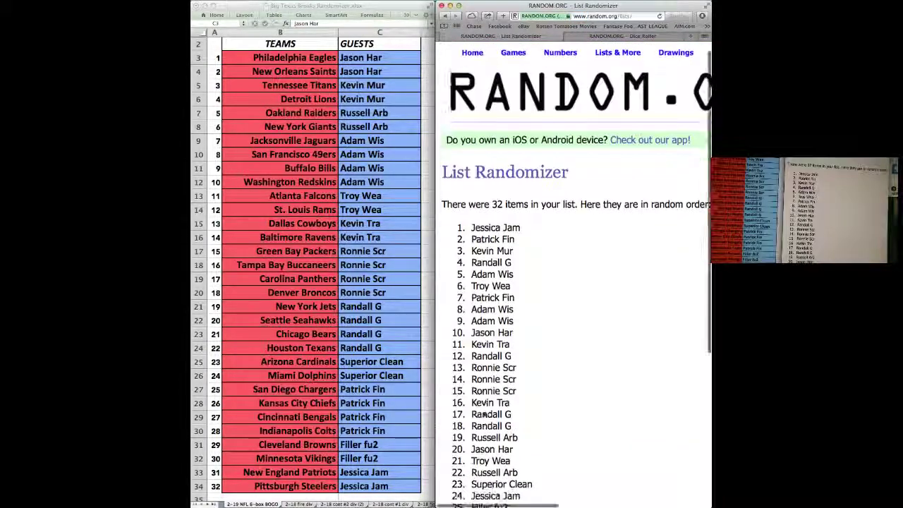
left_click(470, 419)
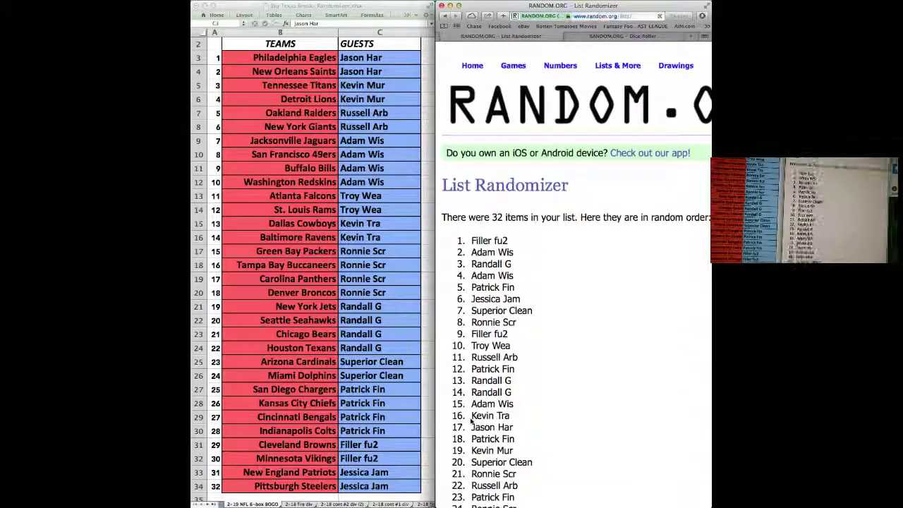
scroll(472, 421, "down", 10)
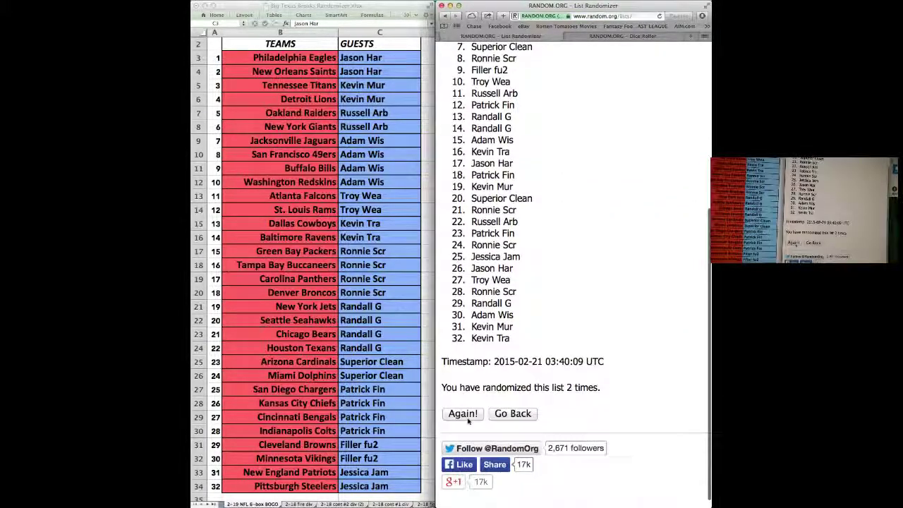
left_click(469, 419)
scroll(467, 420, "down", 10)
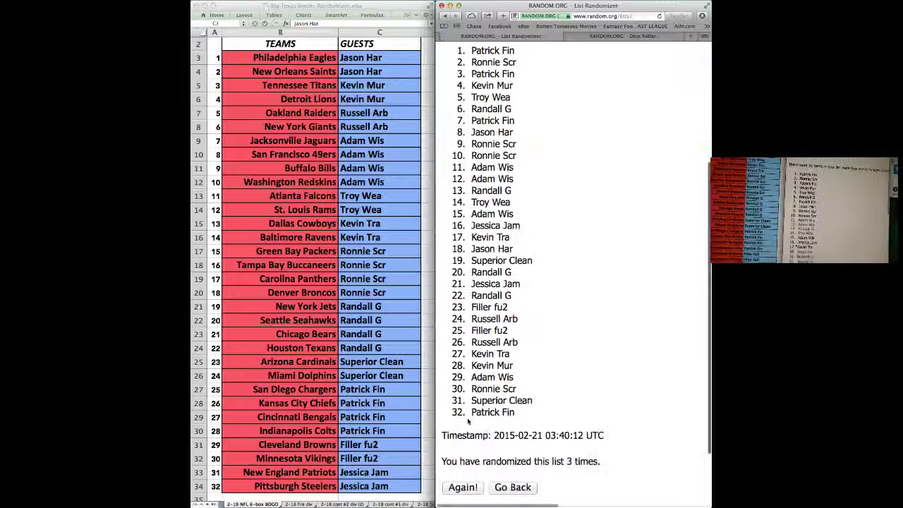
left_click(468, 420)
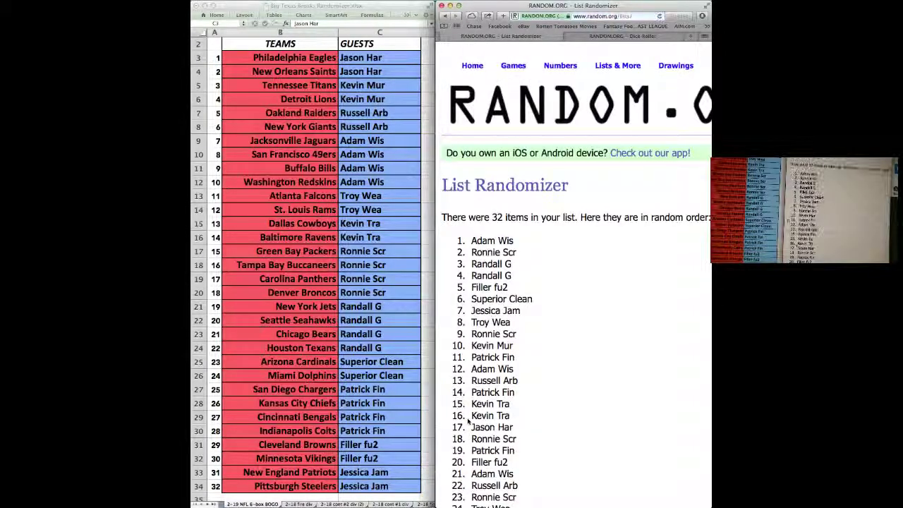
scroll(467, 420, "down", 10)
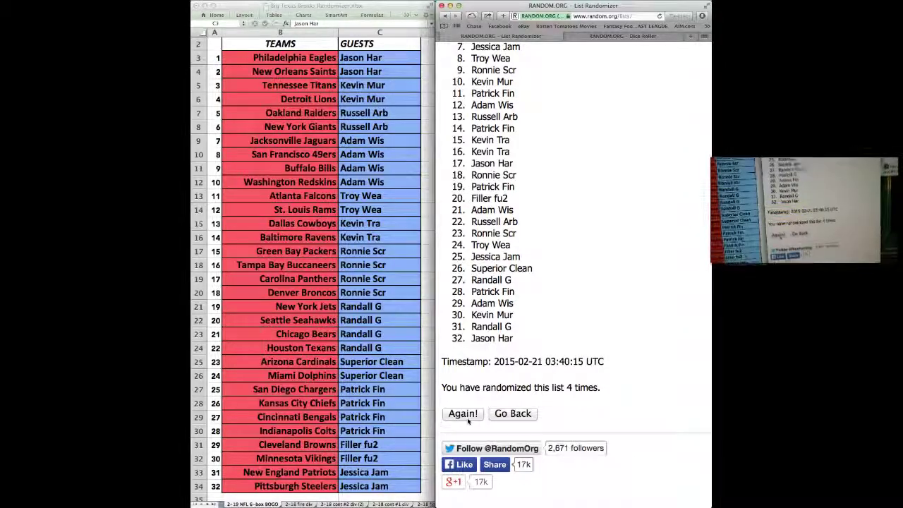
left_click(464, 418)
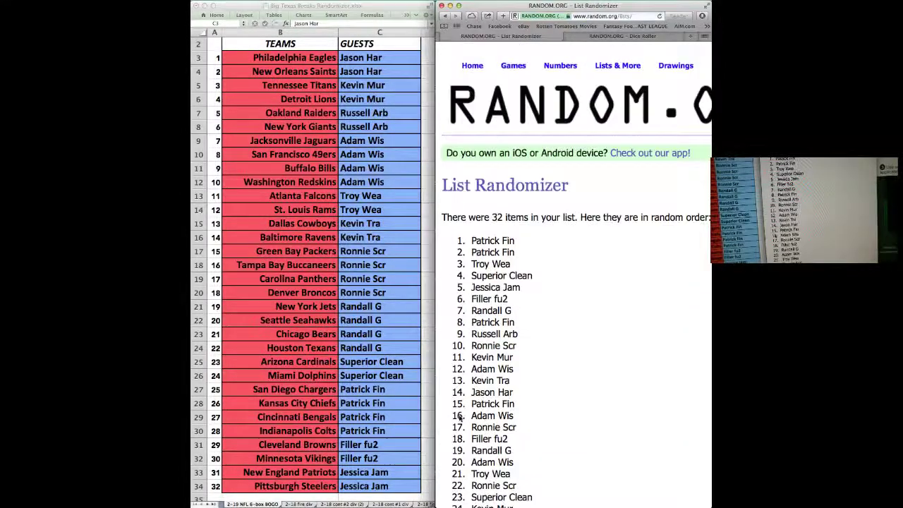
scroll(460, 417, "down", 10)
left_click(460, 410)
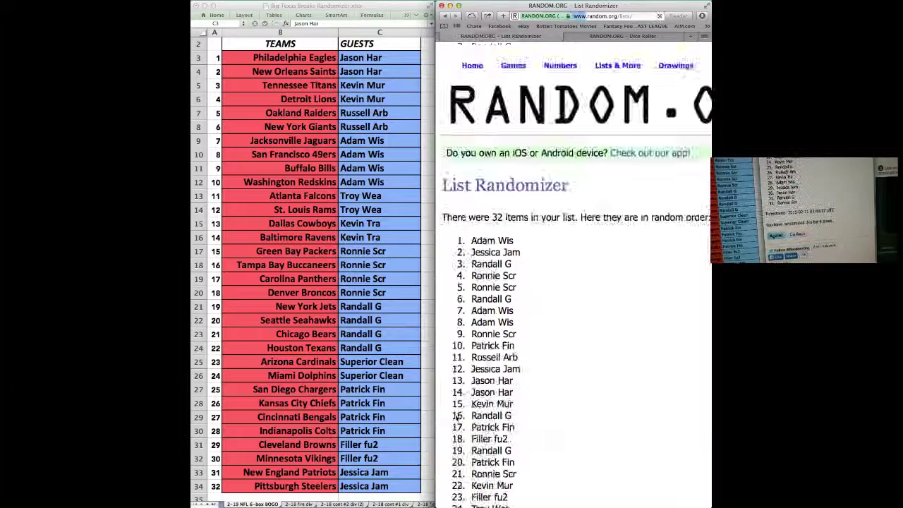
Compare the guest list's randomization count with the dice roll and randomize it a seventh time
scroll(457, 417, "down", 5)
scroll(455, 417, "down", 3)
double_click(569, 387)
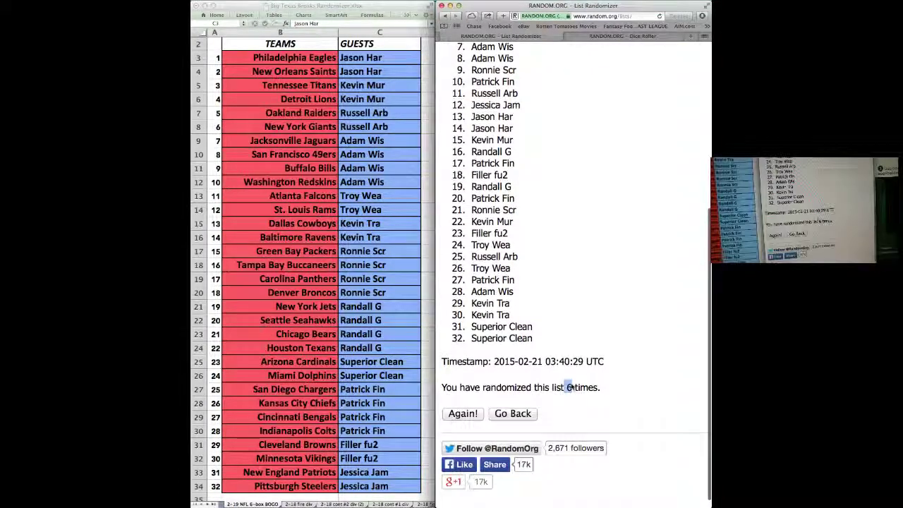
left_click(641, 36)
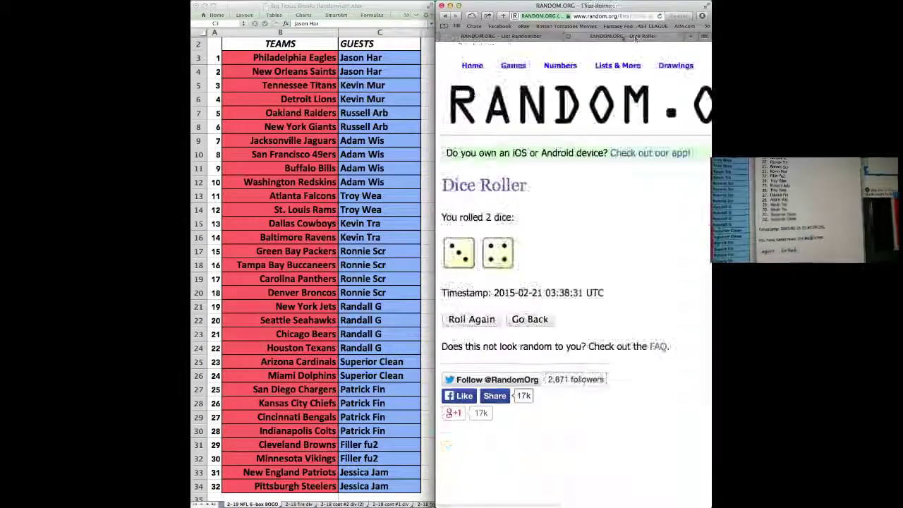
left_click(472, 36)
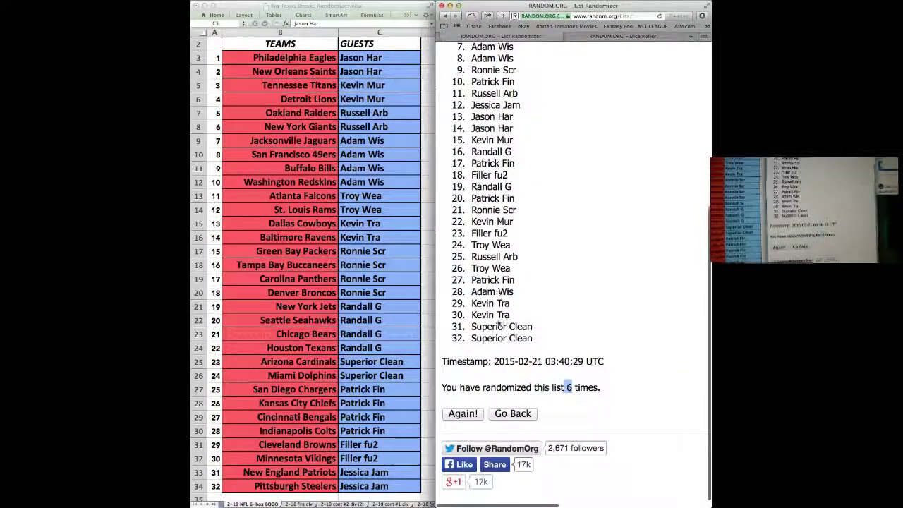
left_click(464, 415)
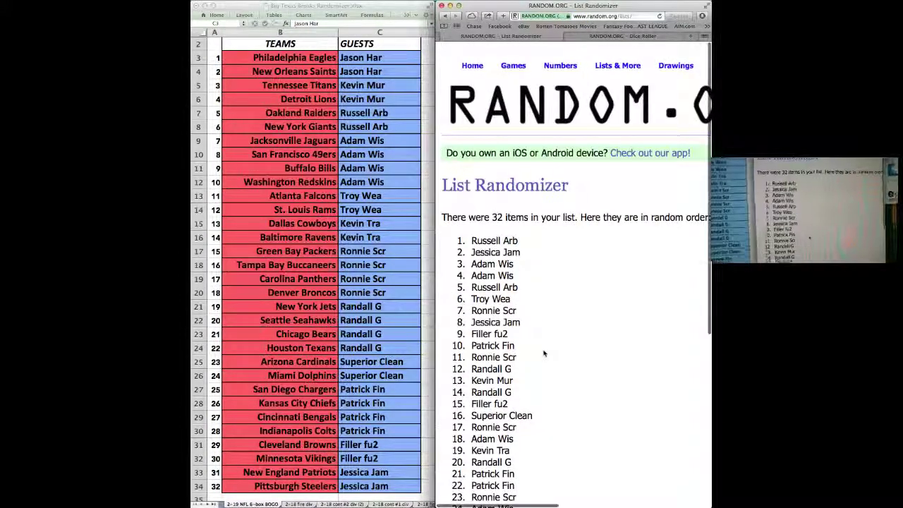
Copy the full randomized guest list and paste it over the guest names in C3:C34 of the Excel sheet
scroll(544, 354, "down", 5)
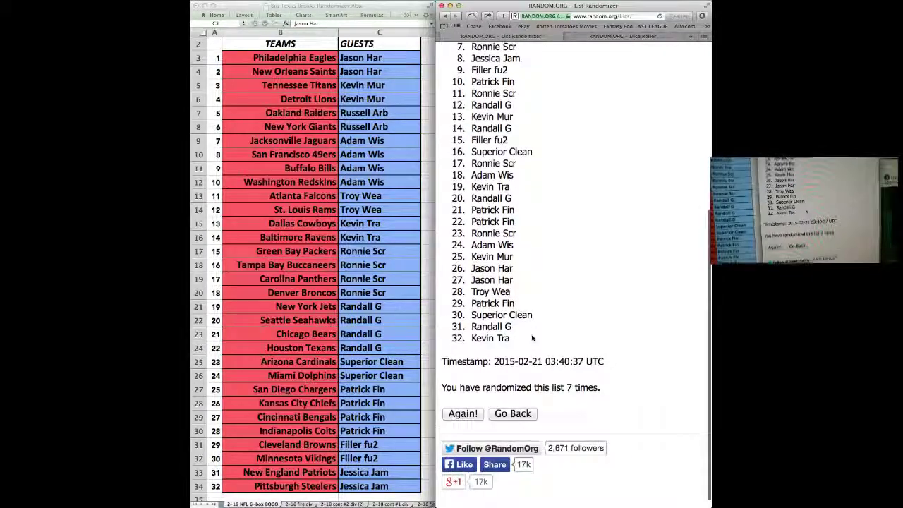
left_click_drag(518, 342, 468, 208)
right_click(535, 230)
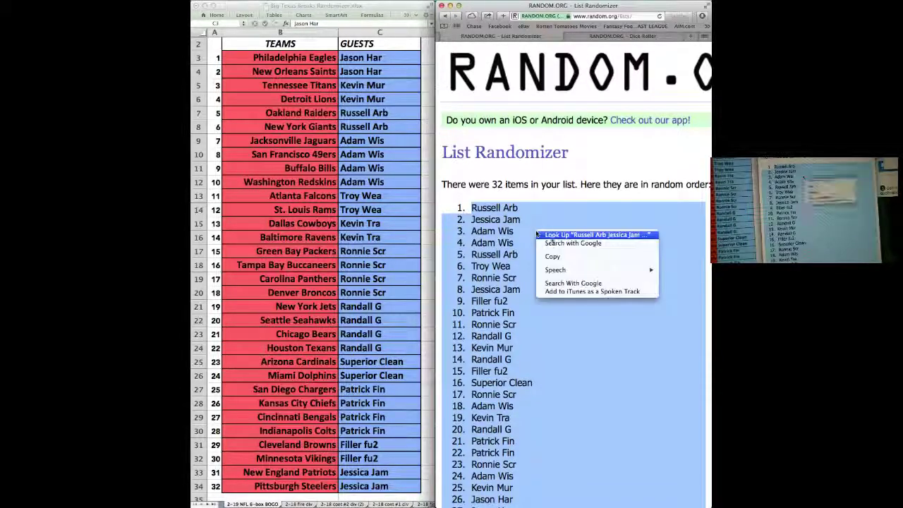
left_click(552, 256)
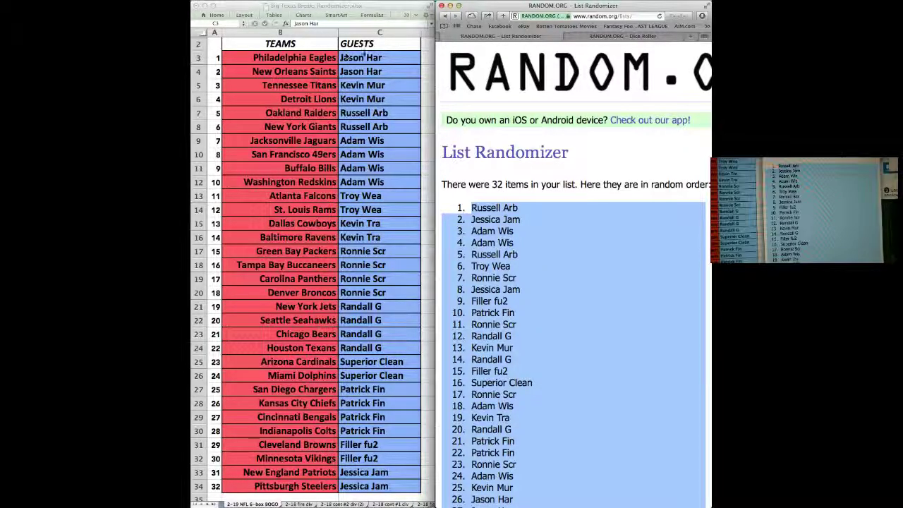
left_click(373, 106)
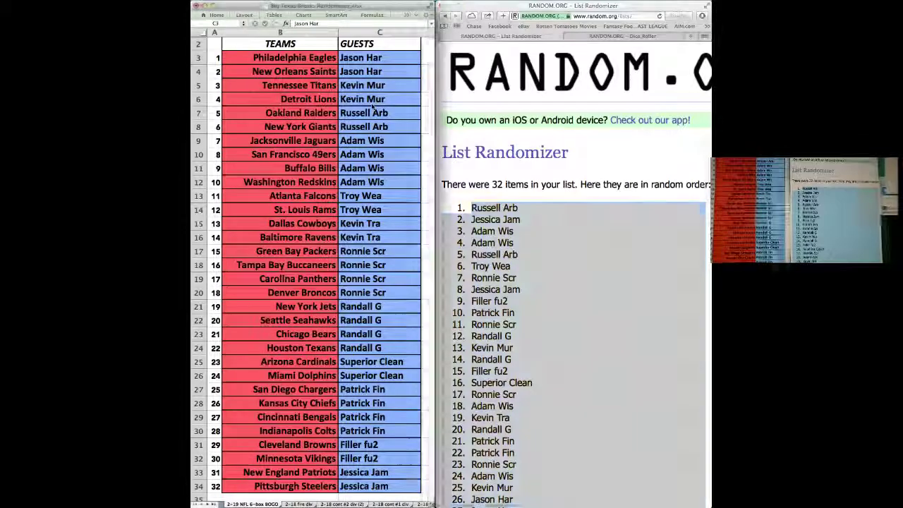
key("super+v")
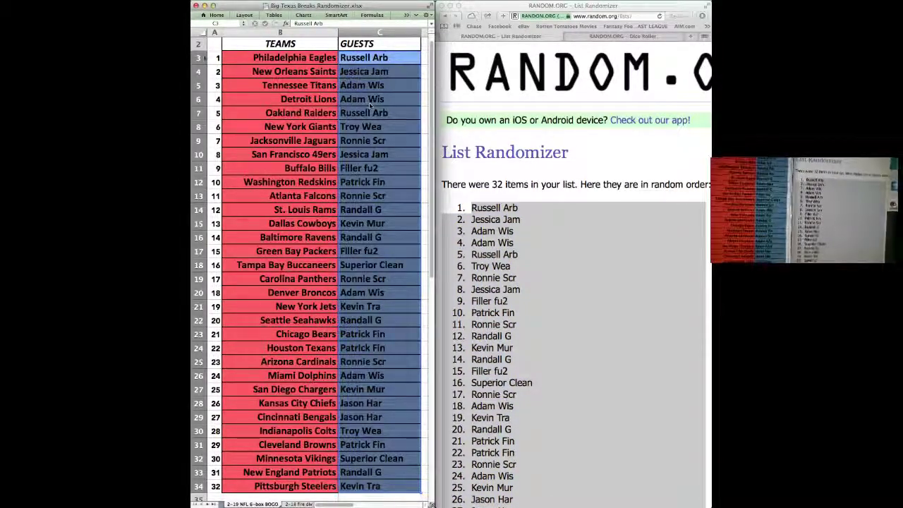
left_click(212, 58)
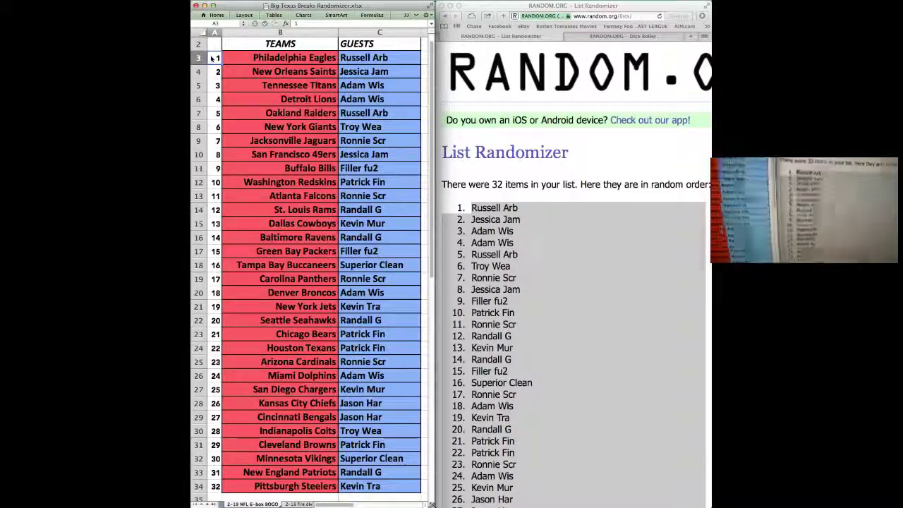
scroll(570, 346, "down", 5)
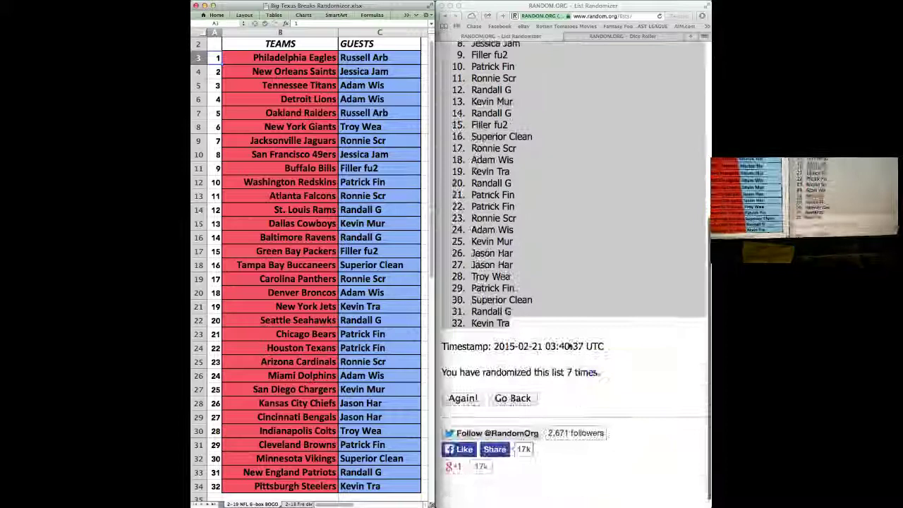